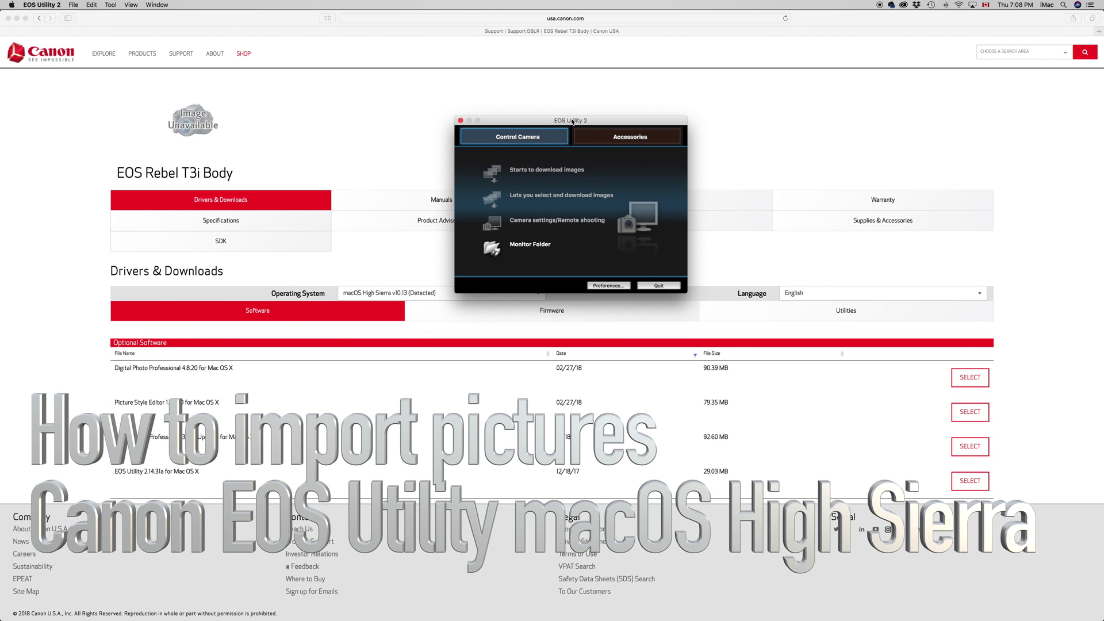
- Quit EOS Utility 2 and go back to the previous Canon support page
drag(575, 120, 500, 103)
click(593, 269)
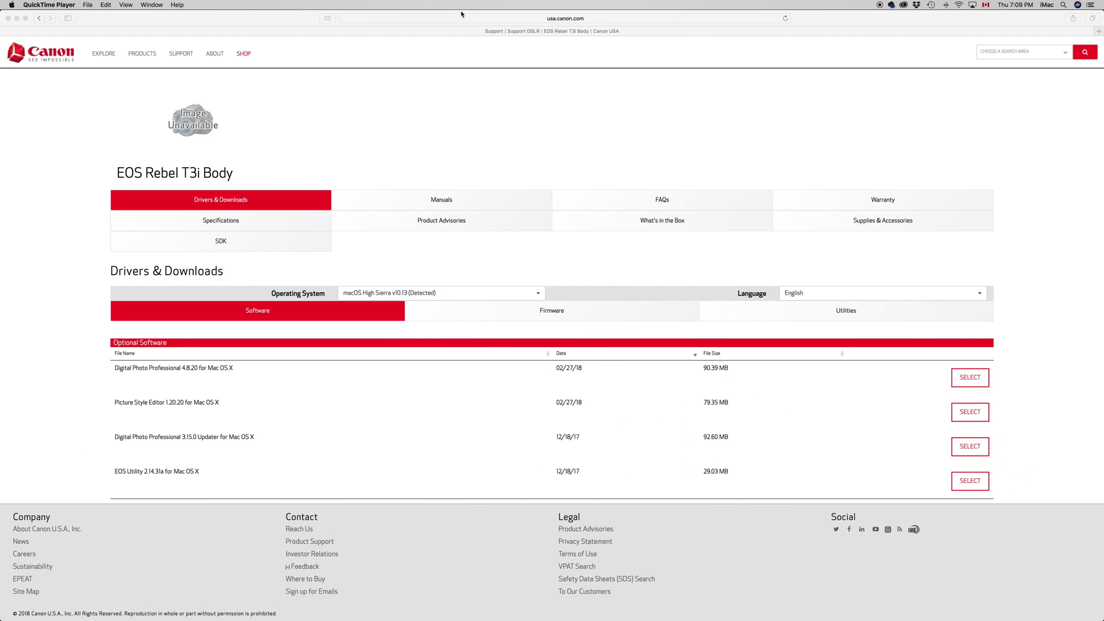
click(40, 19)
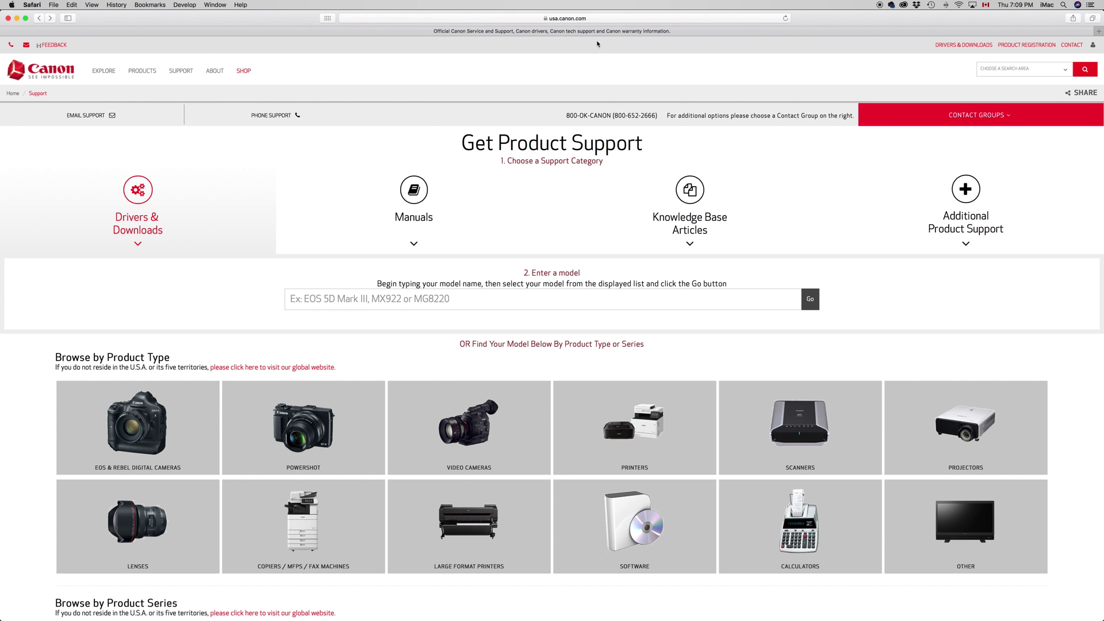
- Search the model 't3i' and load the EOS Rebel T3i Body support page
click(610, 18)
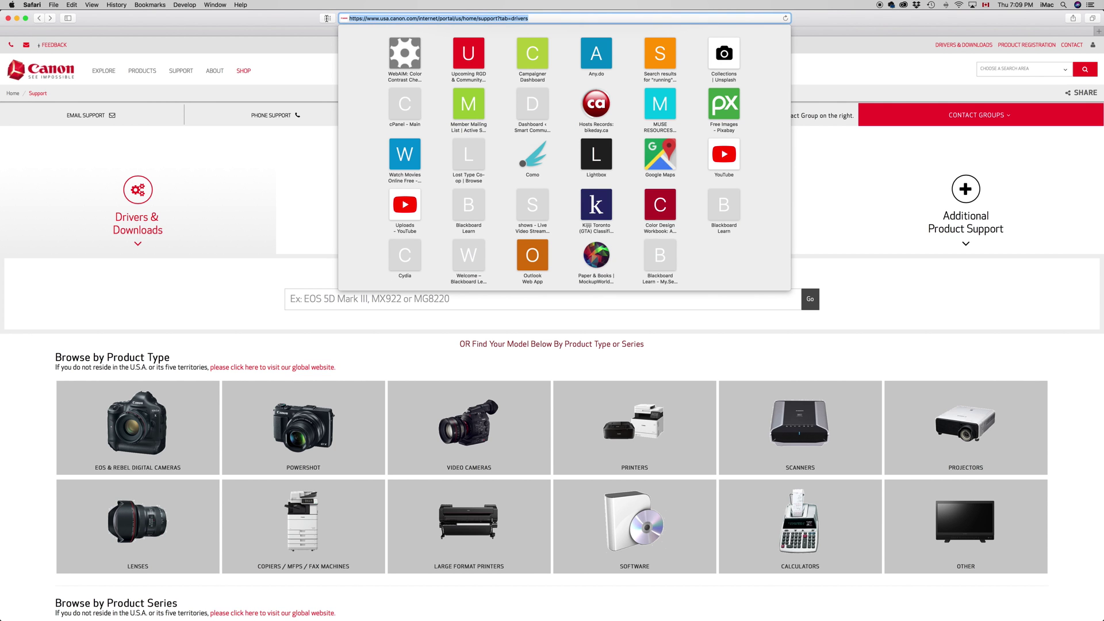
click(298, 185)
click(396, 301)
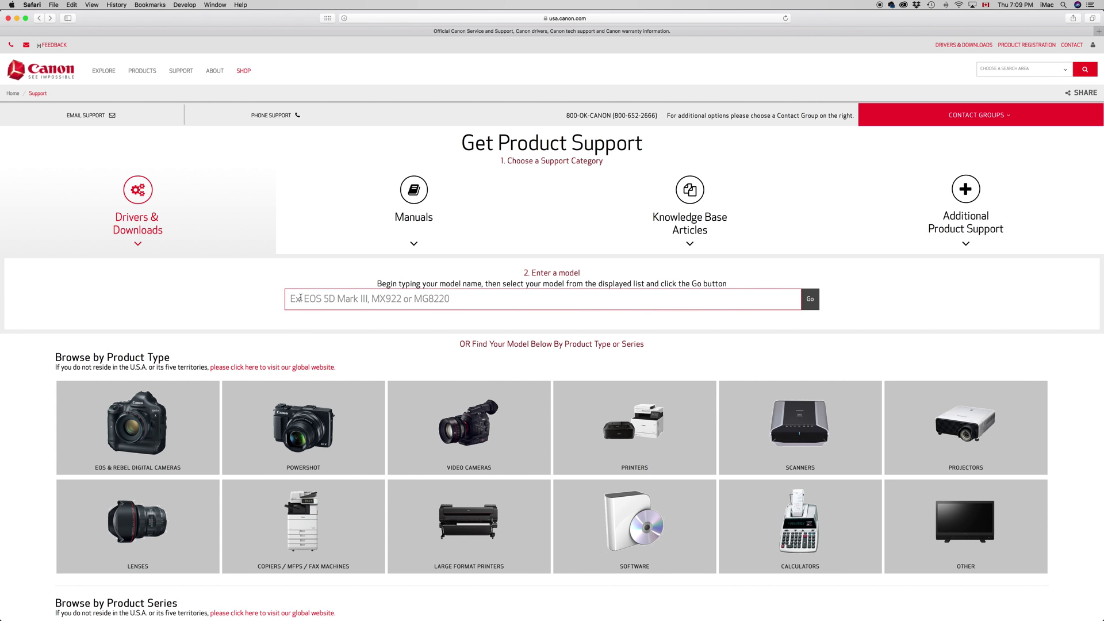
text(t)
key(BackSpace)
text(t3i)
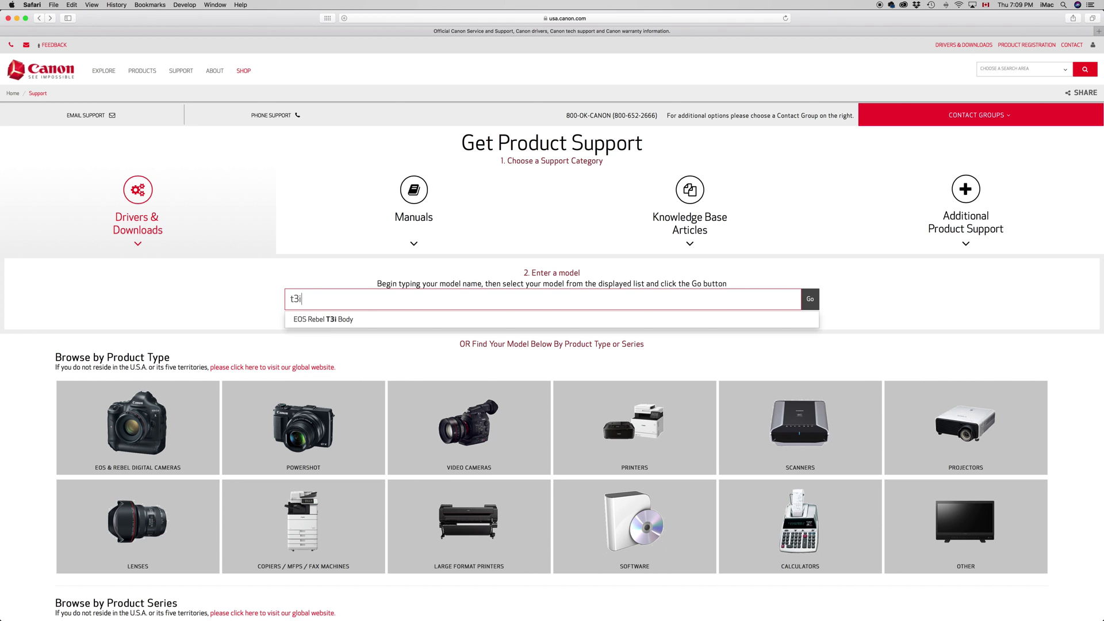
click(314, 319)
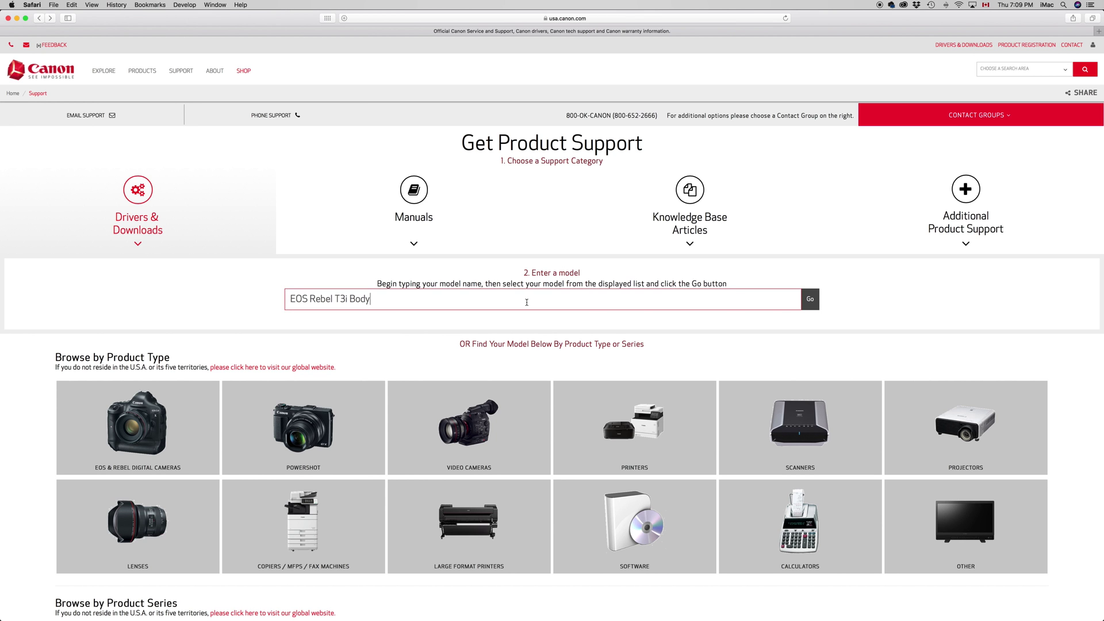
click(810, 299)
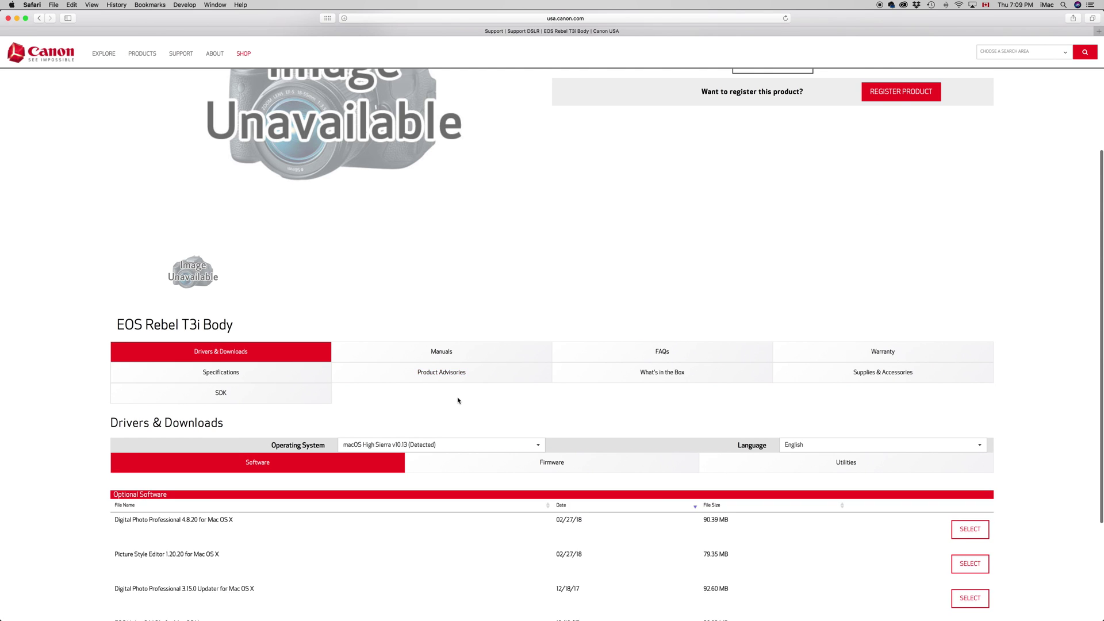
- Scroll to EOS Utility 2.14.31a for Mac OS X and expand its download details
scroll(459, 401, down, 5)
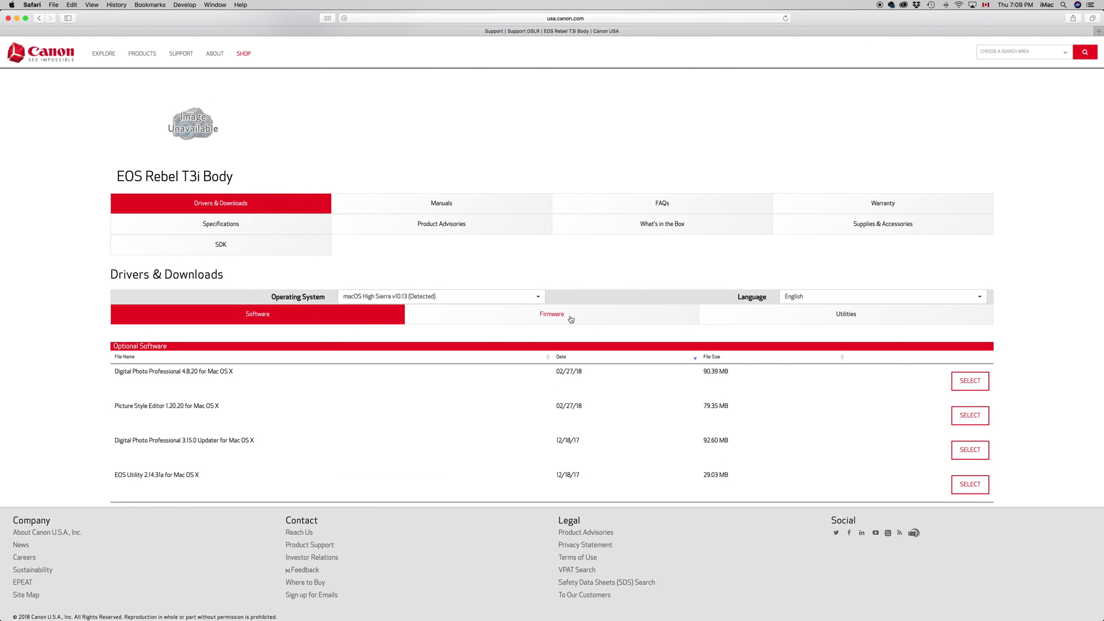
scroll(181, 495, down, 1)
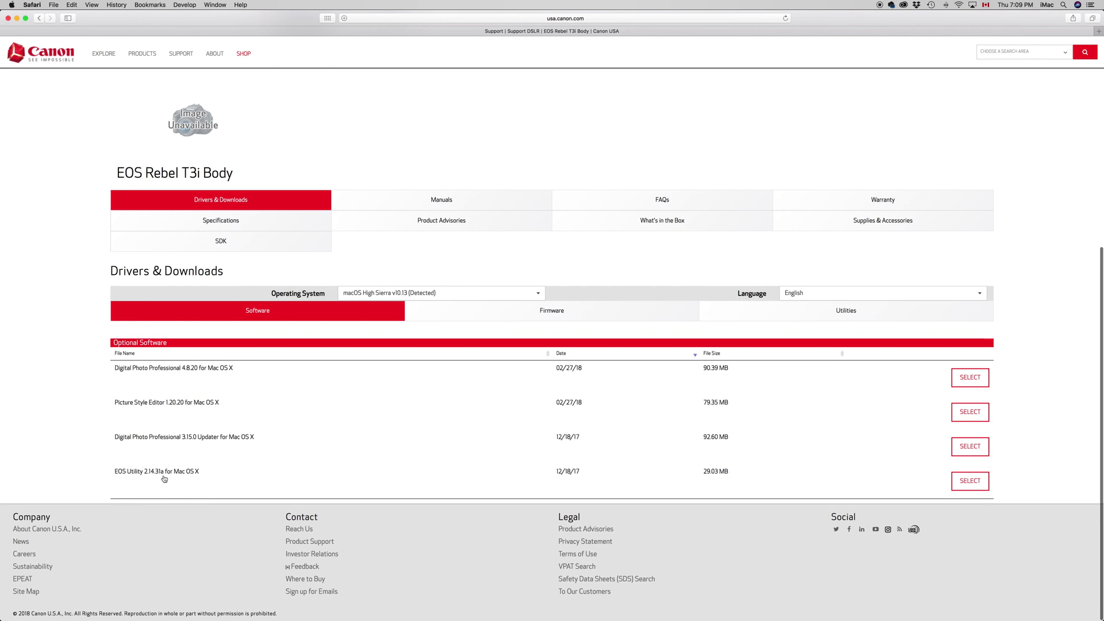
click(973, 483)
scroll(592, 508, down, 1)
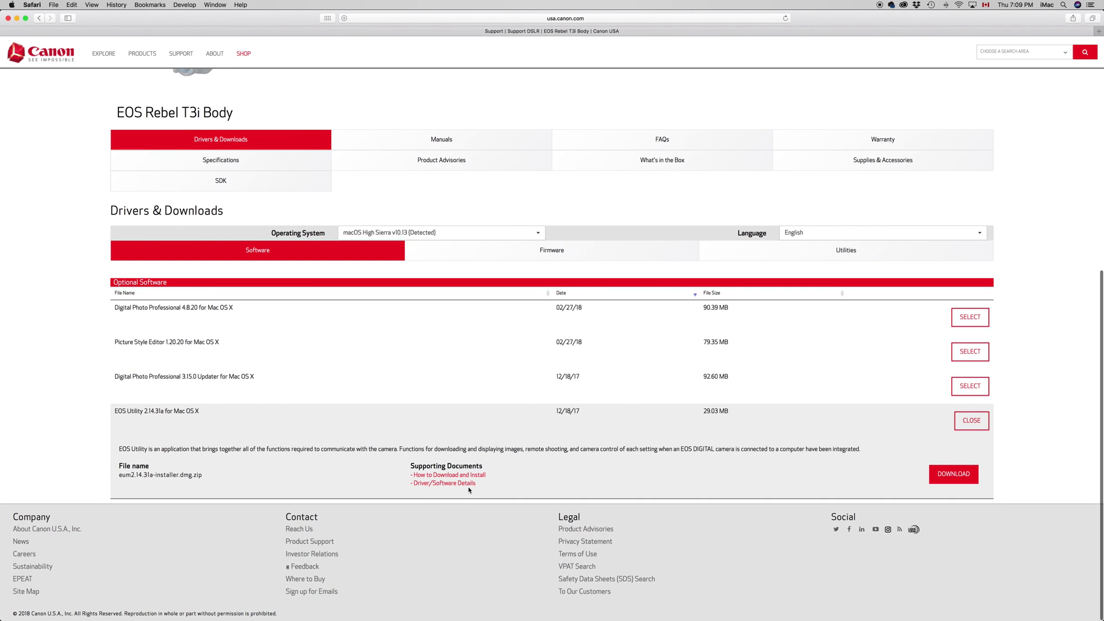
- Download eum2.14.31a-installer.dmg and reveal it in the Finder Downloads folder
click(923, 472)
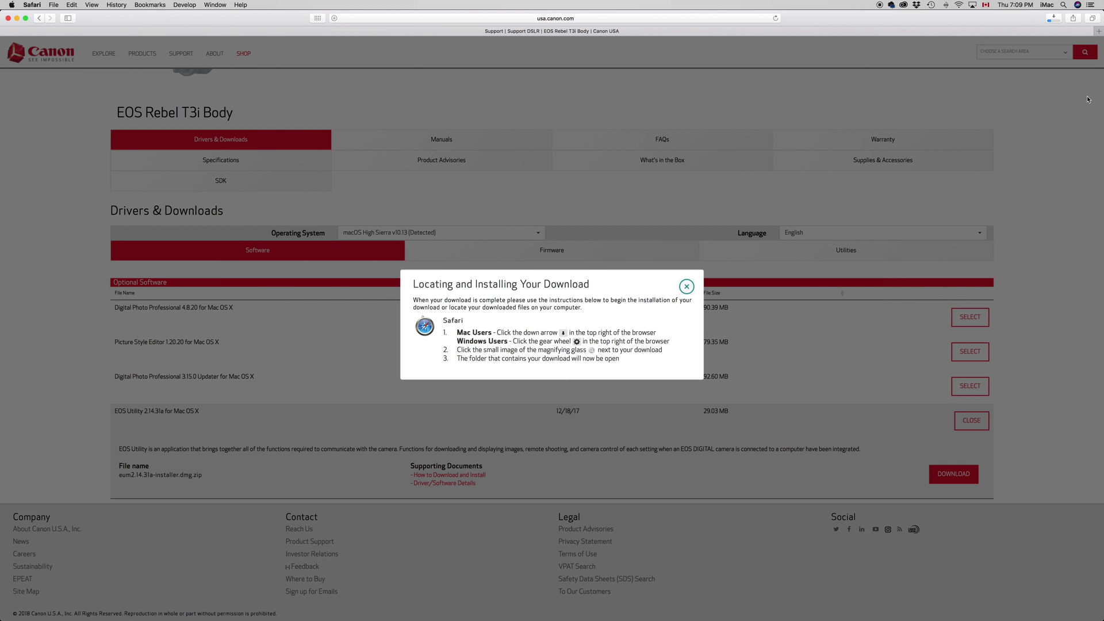
click(1052, 17)
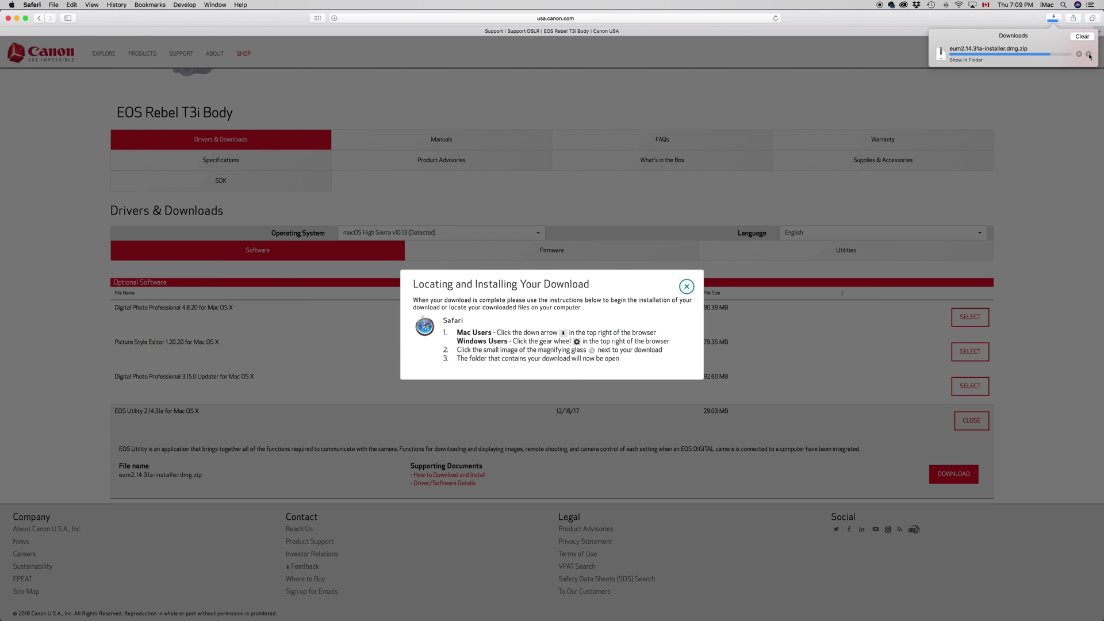
click(983, 608)
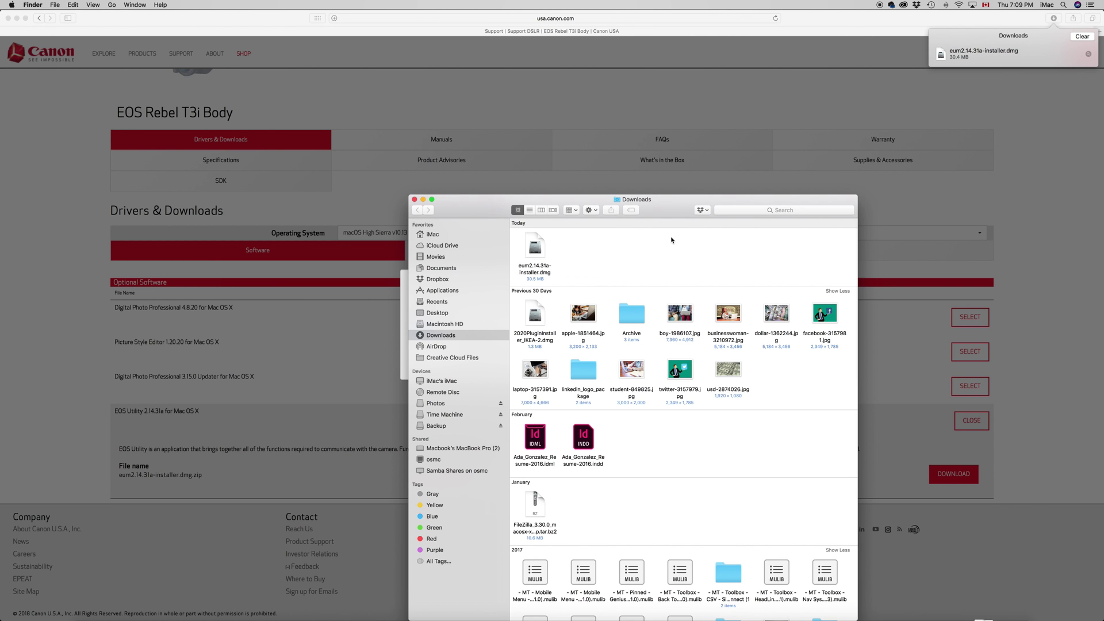
- Mount the eum2.14.31a-installer.dmg disk image from the Downloads folder
drag(667, 218, 634, 538)
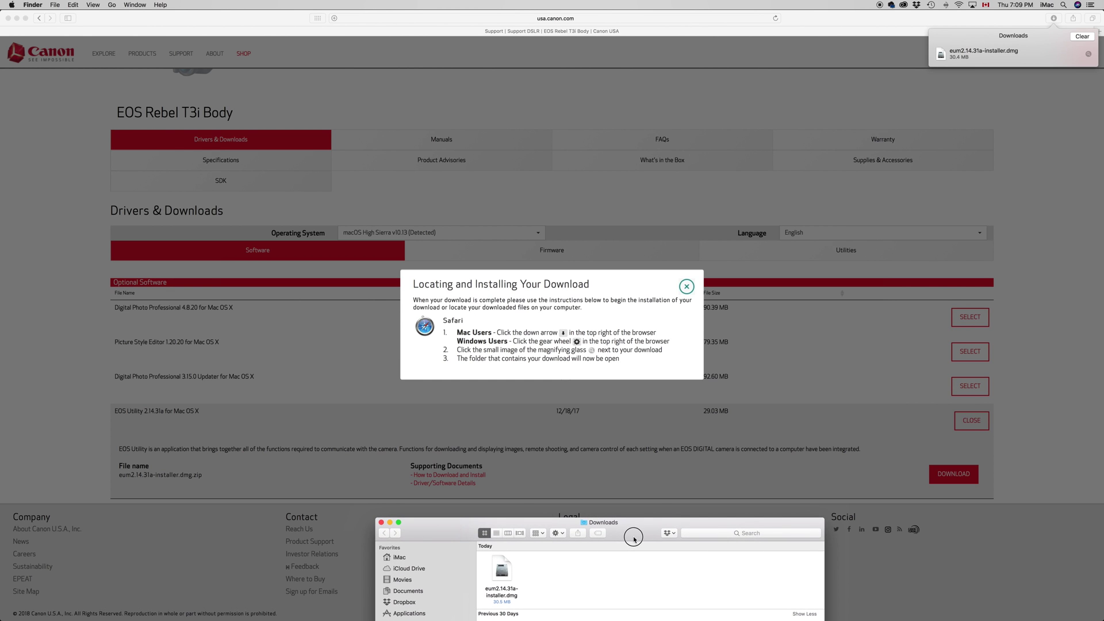
click(504, 573)
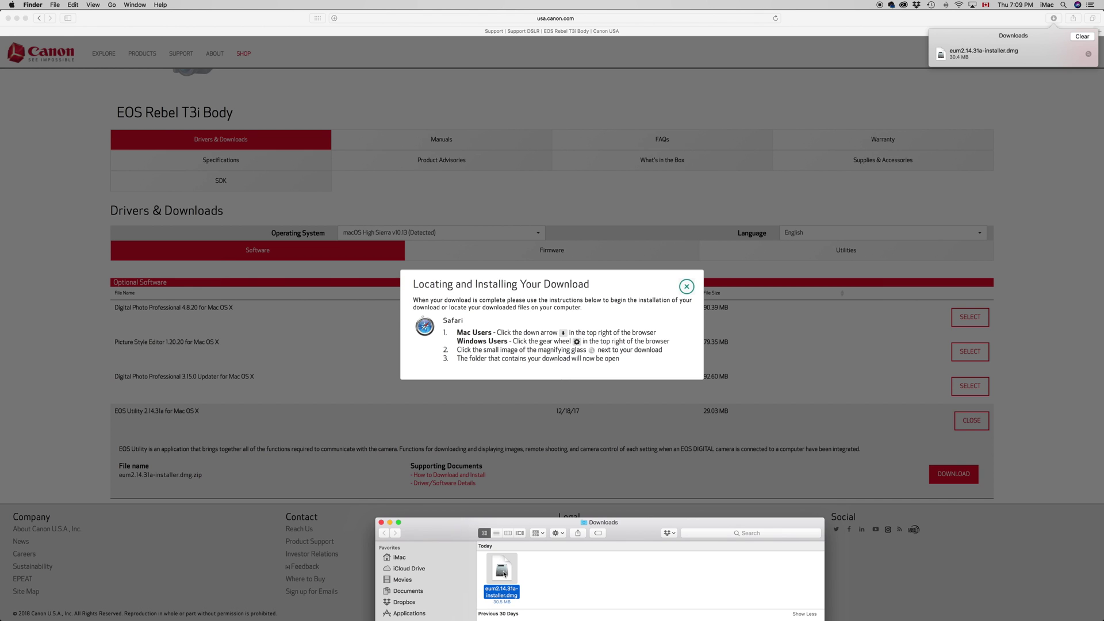
double_click(504, 573)
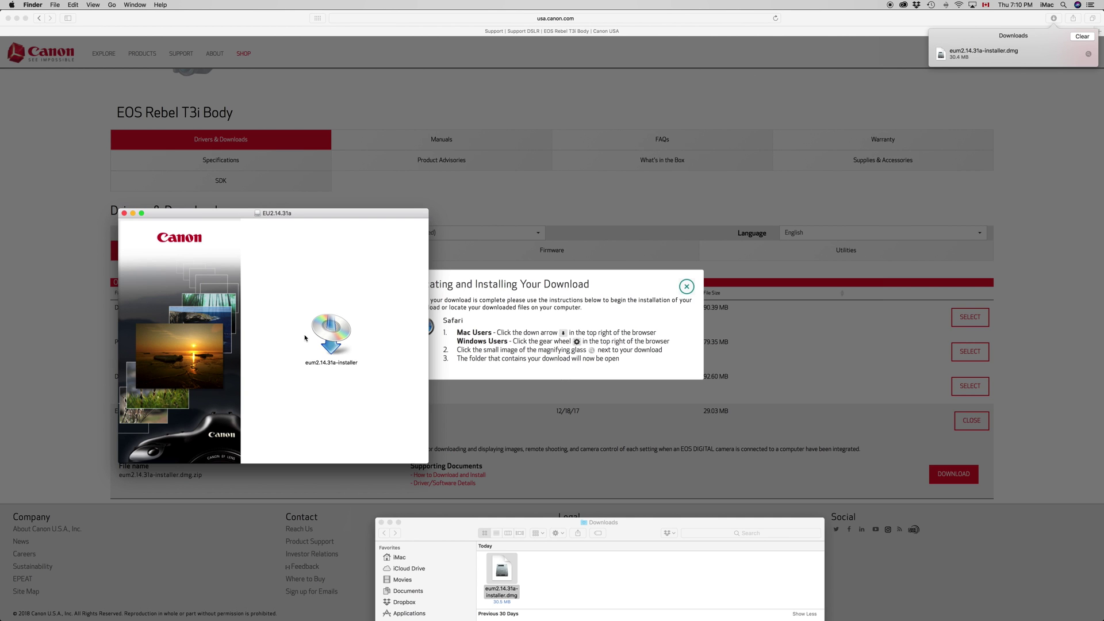
- Launch eum2.14.31a-installer and confirm opening the downloaded app
click(327, 328)
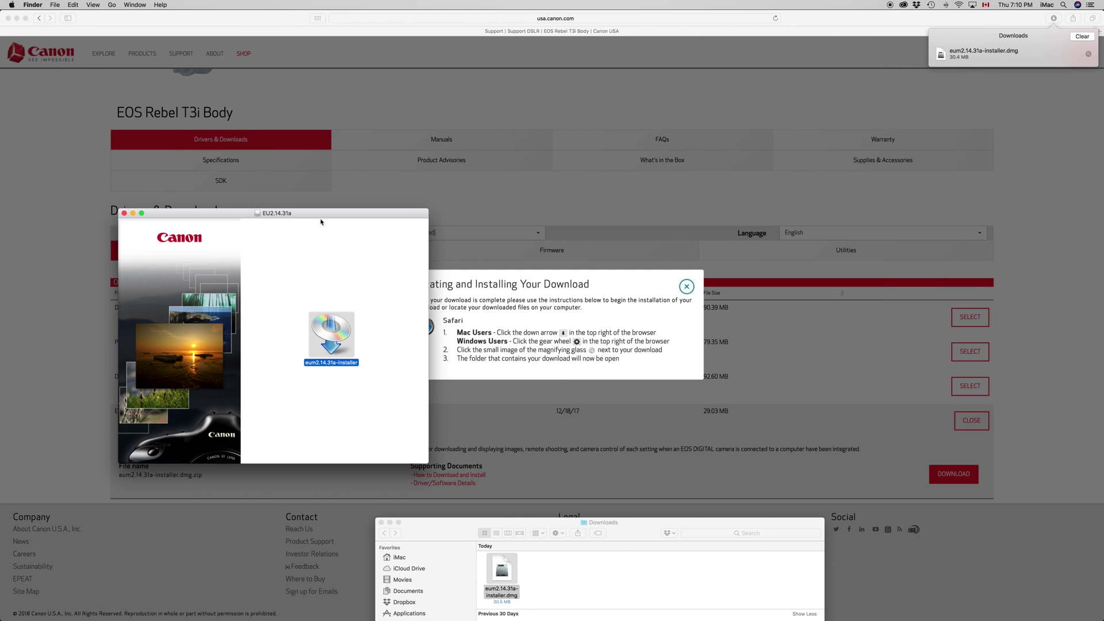
key(super+o)
click(649, 220)
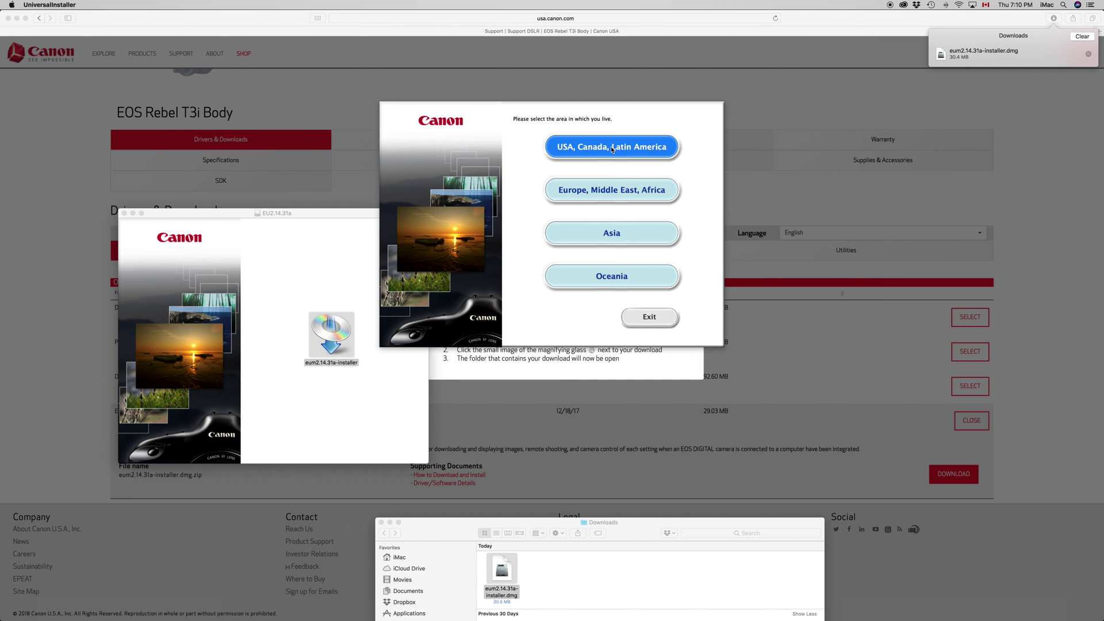
- Choose the USA, Canada, Latin America region with Canada, then acknowledge the start notice
click(593, 149)
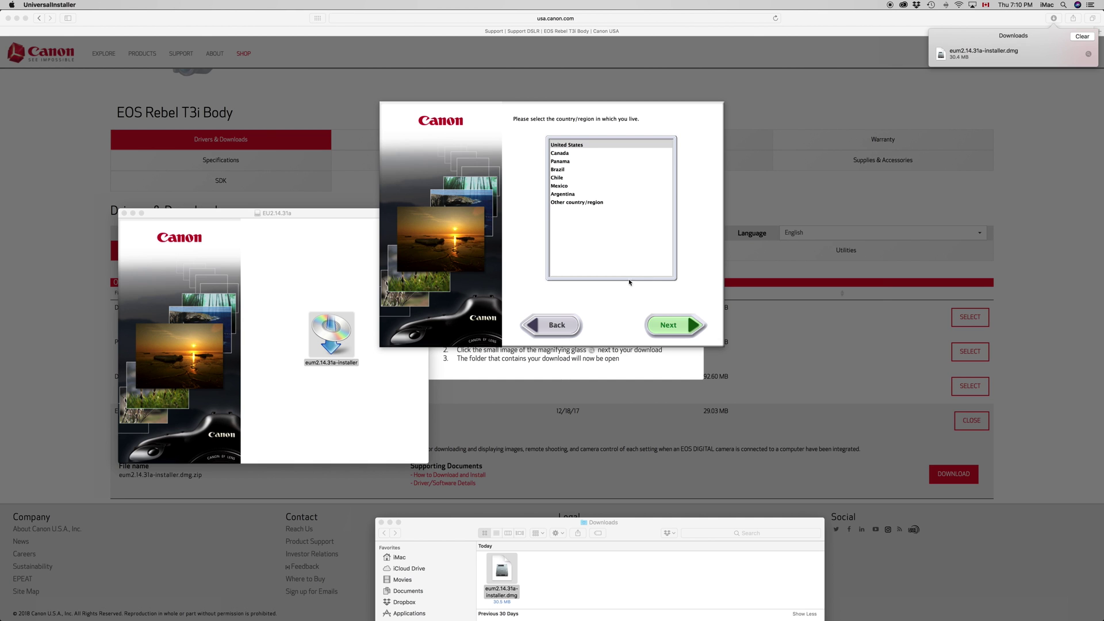
click(564, 154)
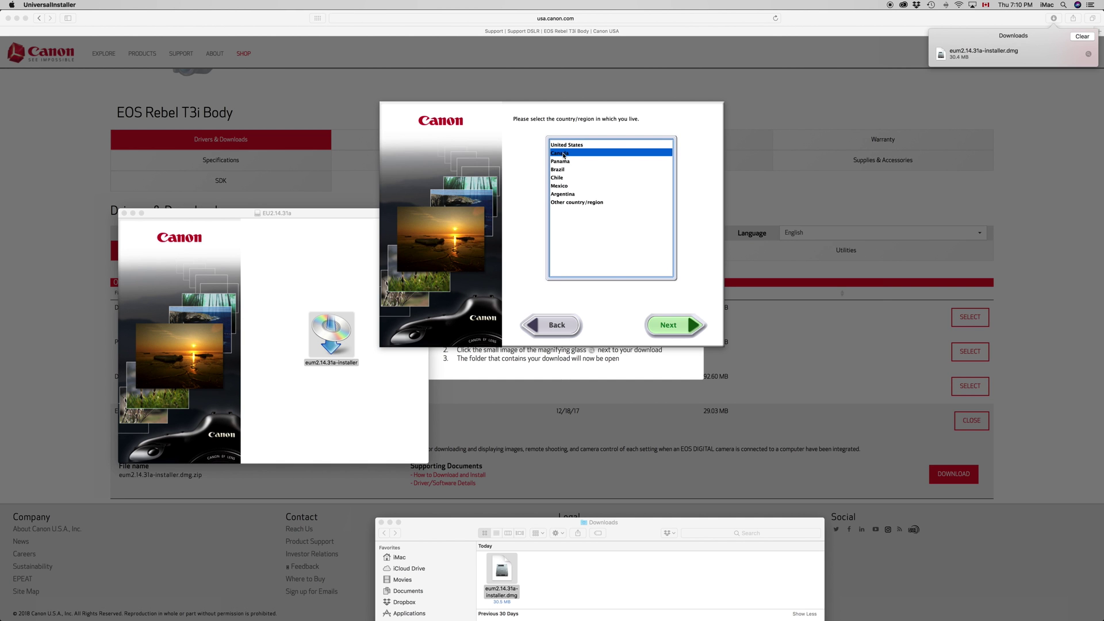
click(656, 321)
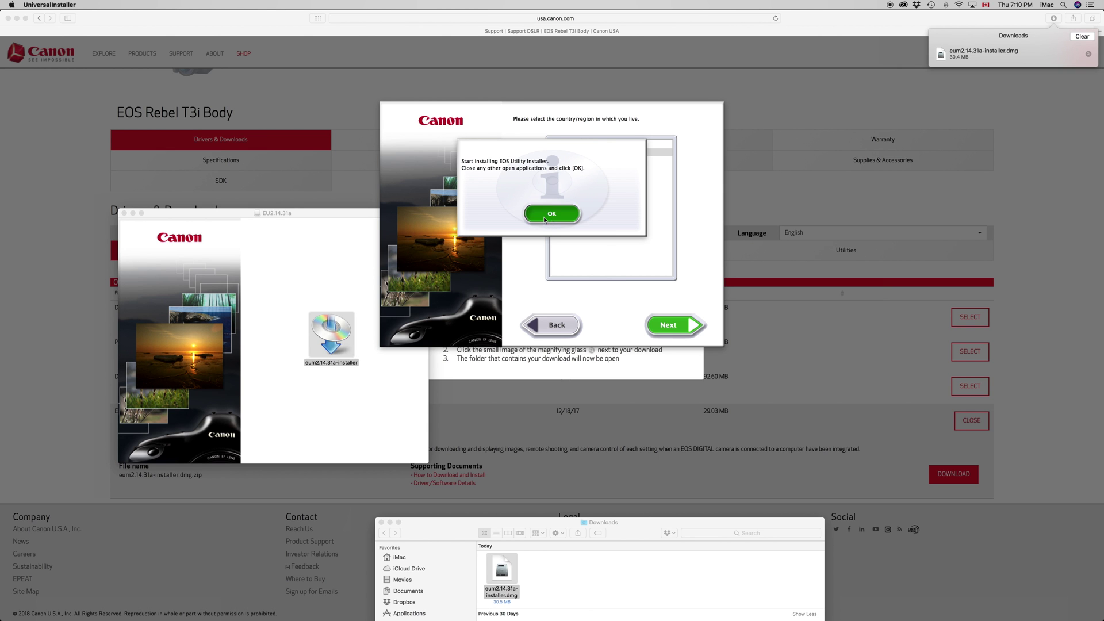
click(545, 219)
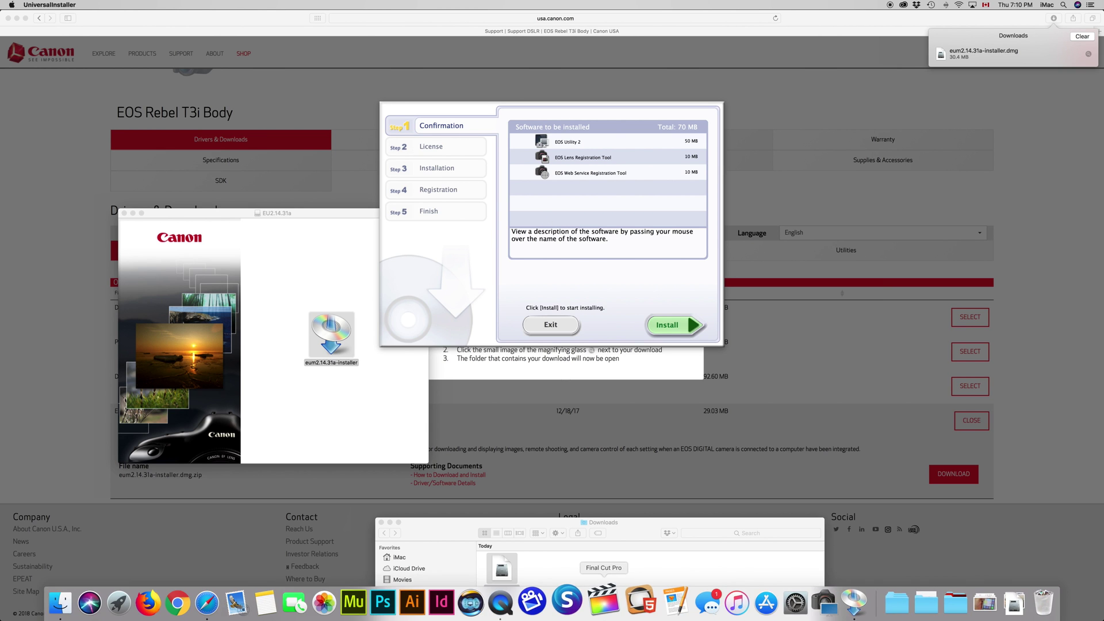
- Install EOS Utility 2 and both registration tools, accepting the license agreement
right_click(816, 602)
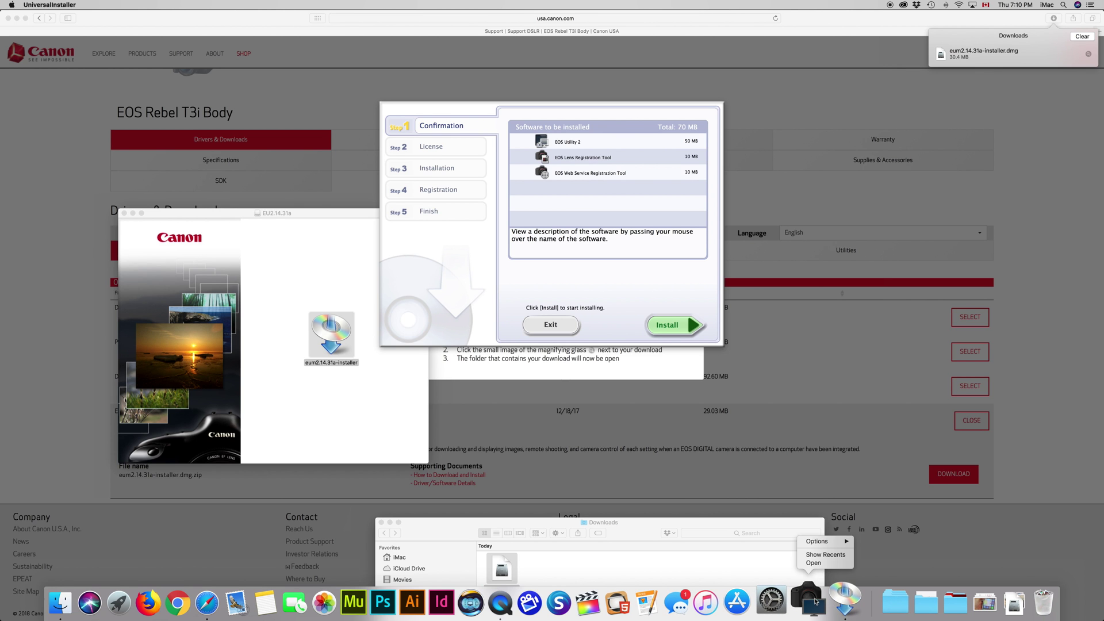
click(811, 573)
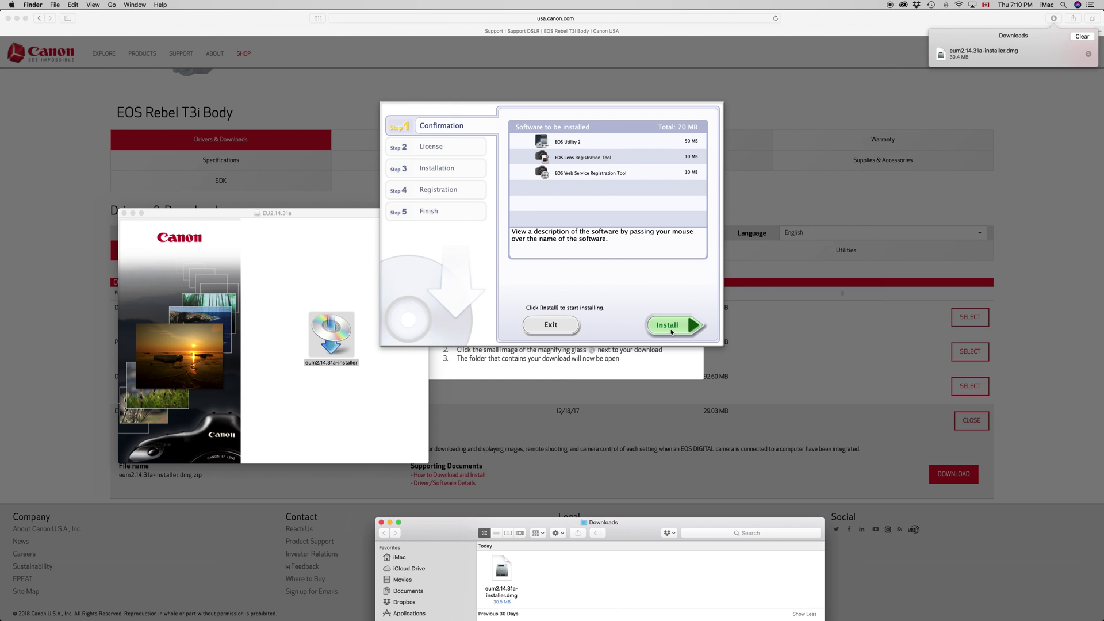
click(671, 332)
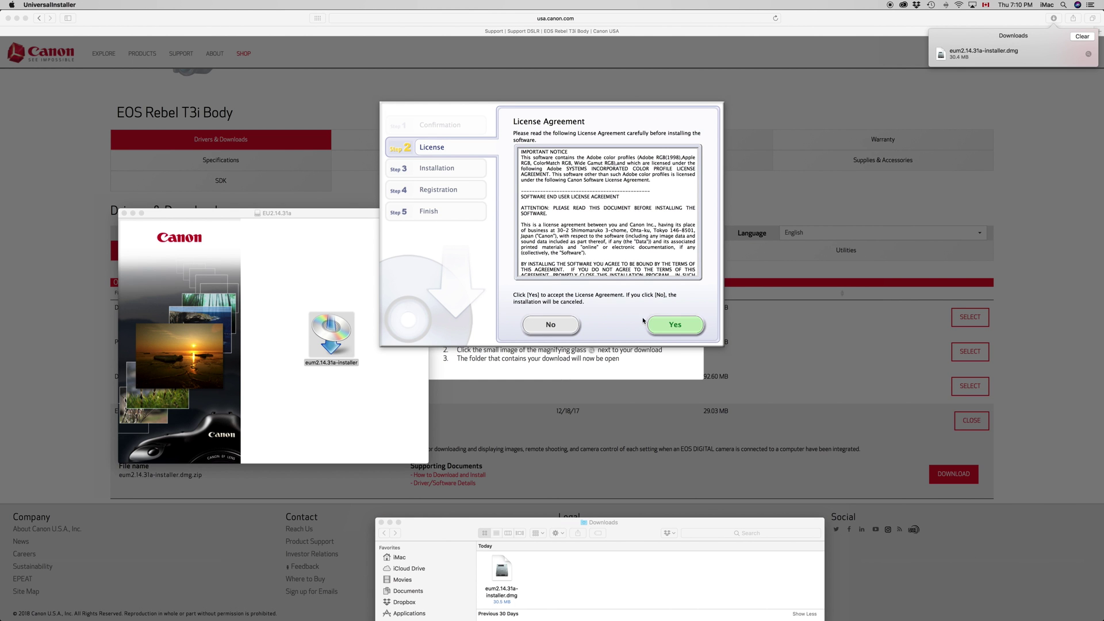
click(655, 324)
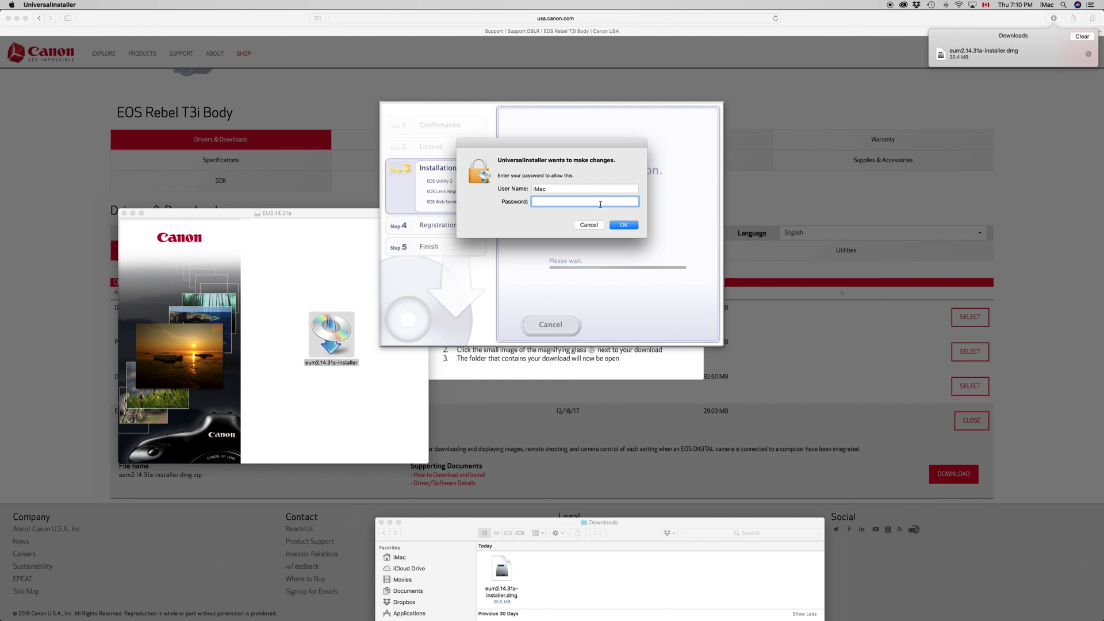
- Approve the UniversalInstaller prompt with the account password and let installation run
click(623, 225)
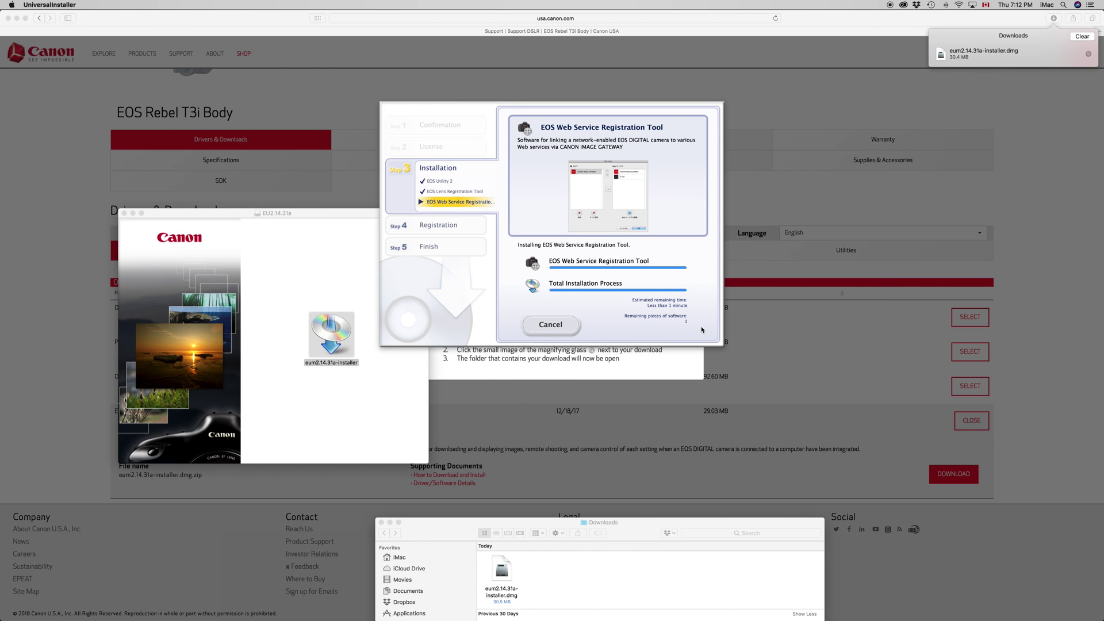
- Choose 'No, I will register later' for CANON iMAGE GATEWAY and finish the installer
click(681, 327)
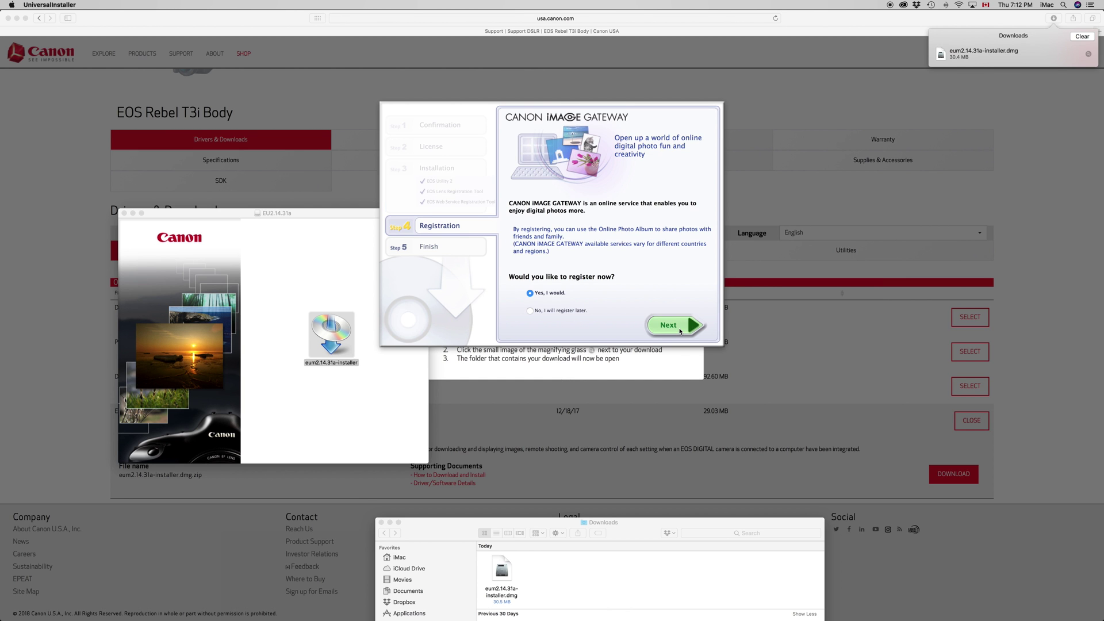
click(530, 311)
click(693, 326)
click(552, 214)
click(616, 231)
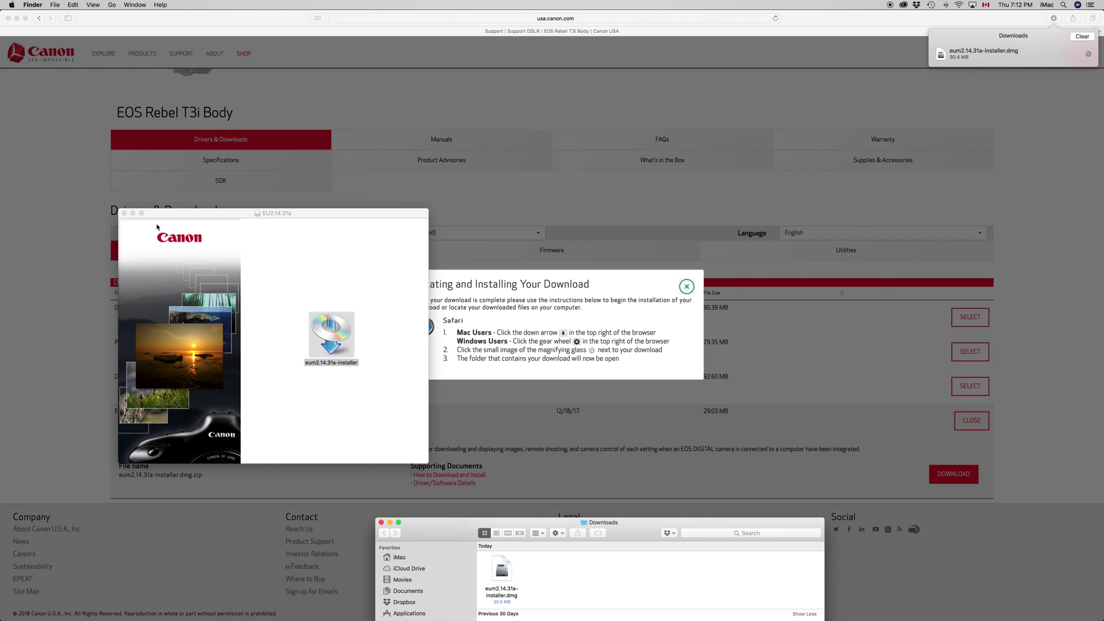
- Close the EU2.14.31a window, recheck Safari's downloads list, and search Spotlight for 'eos'
click(124, 212)
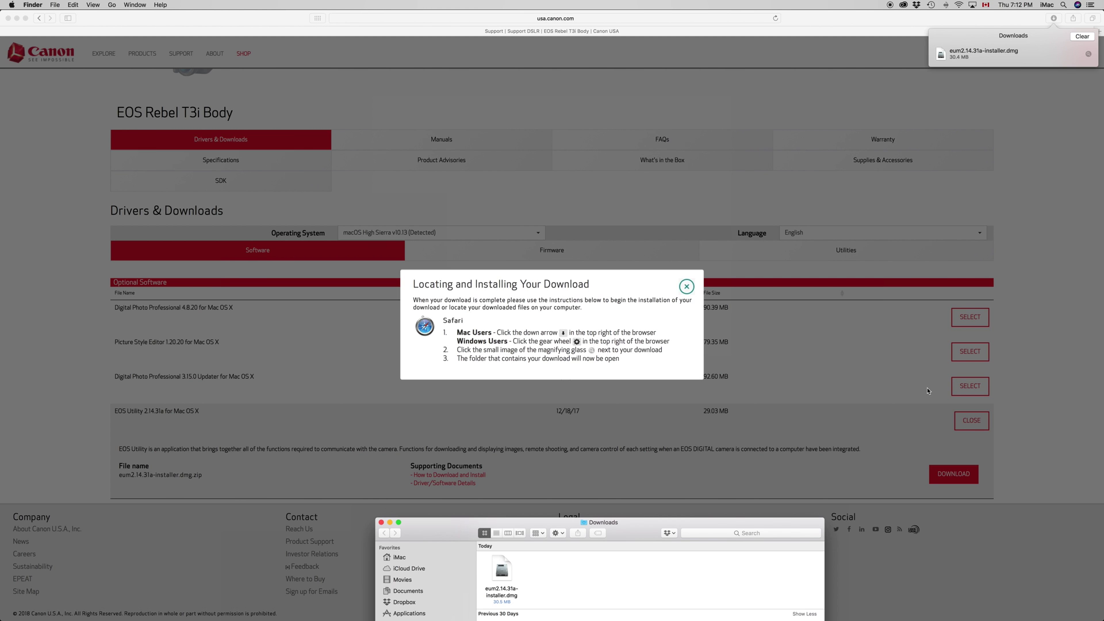
click(1051, 18)
click(1053, 17)
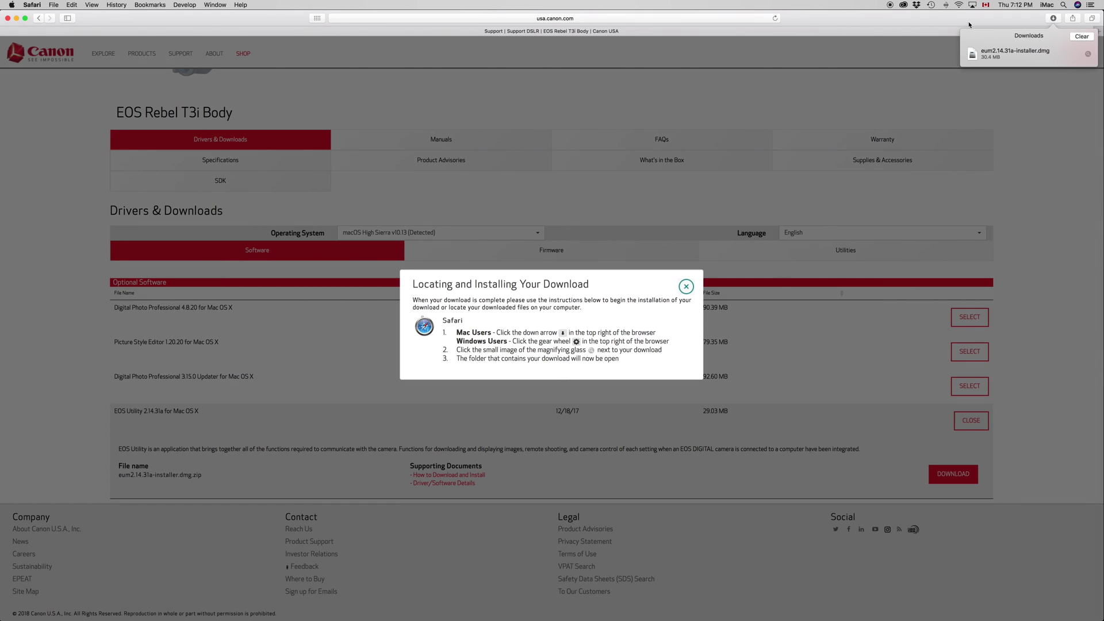
click(1062, 4)
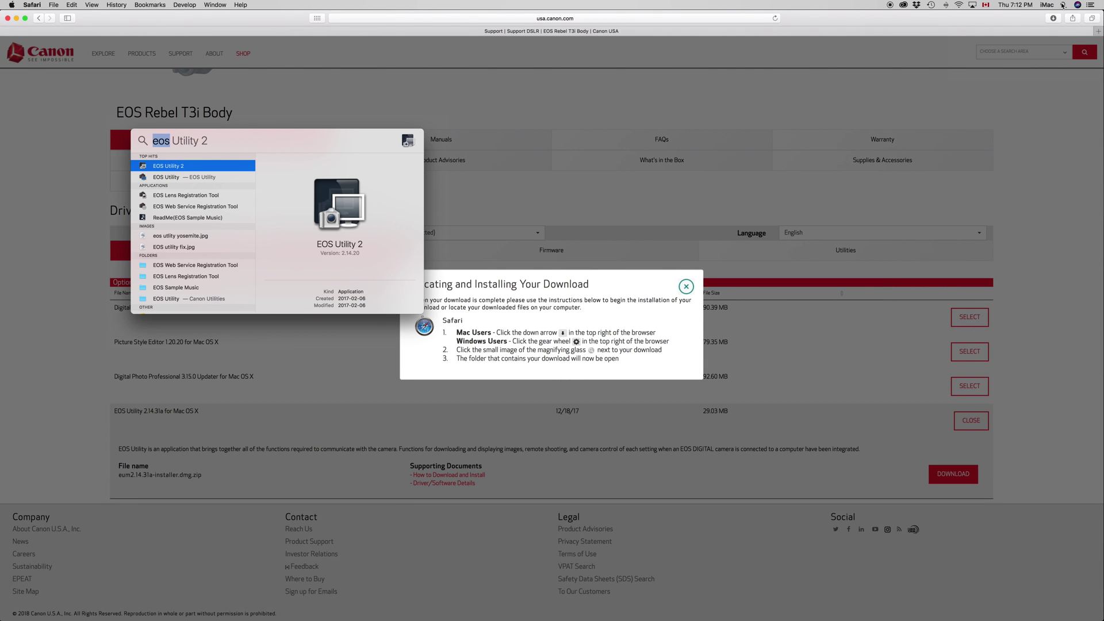
- Launch EOS Utility 2 from Spotlight and choose 'Lets you select and download images'
double_click(179, 177)
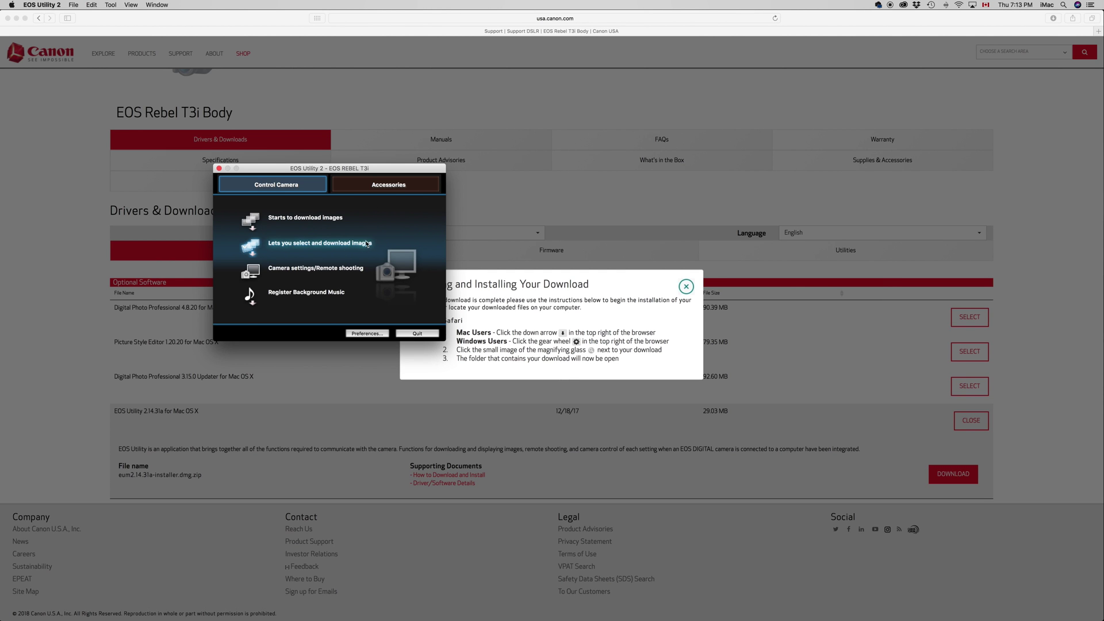
click(356, 245)
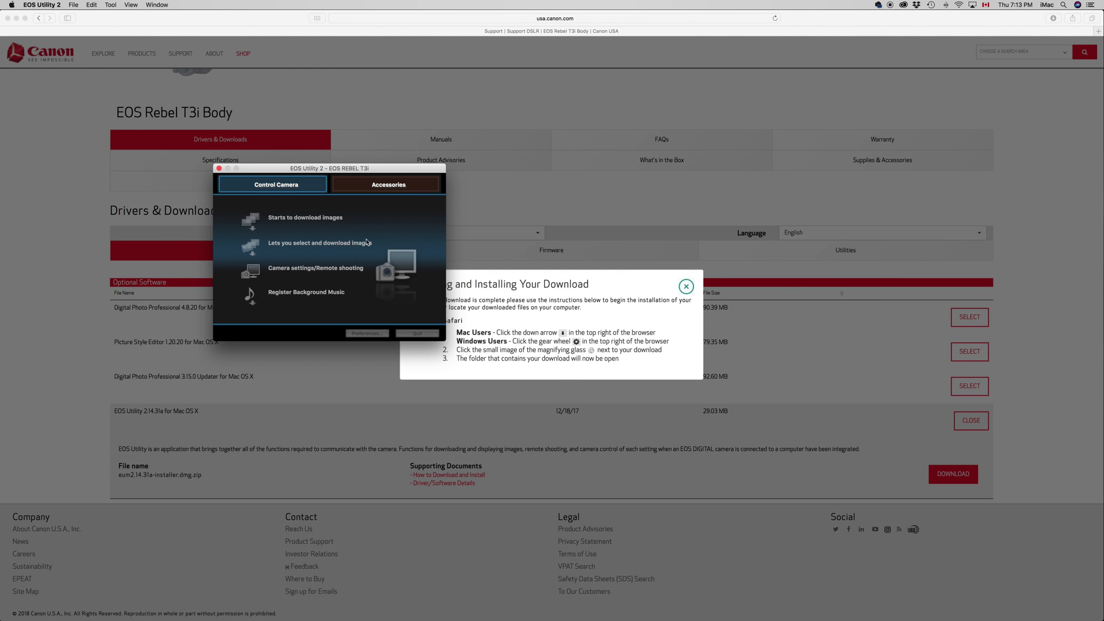